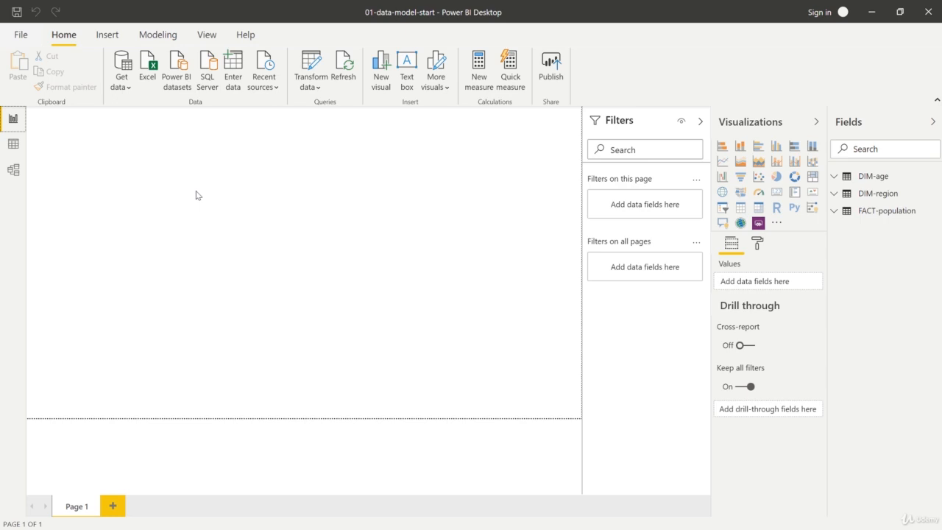
Insert a stacked column chart, enlarge it to cover most of the report page and centre it
{"action": "left_click", "coordinate": [745, 147]}
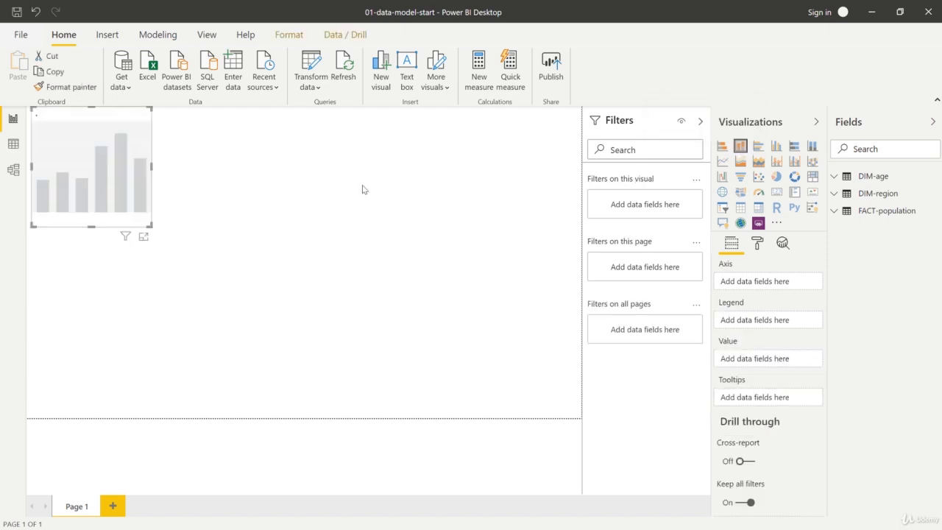
{"action": "left_click_drag", "start_coordinate": [150, 225], "coordinate": [514, 389]}
{"action": "left_click_drag", "start_coordinate": [309, 158], "coordinate": [332, 162]}
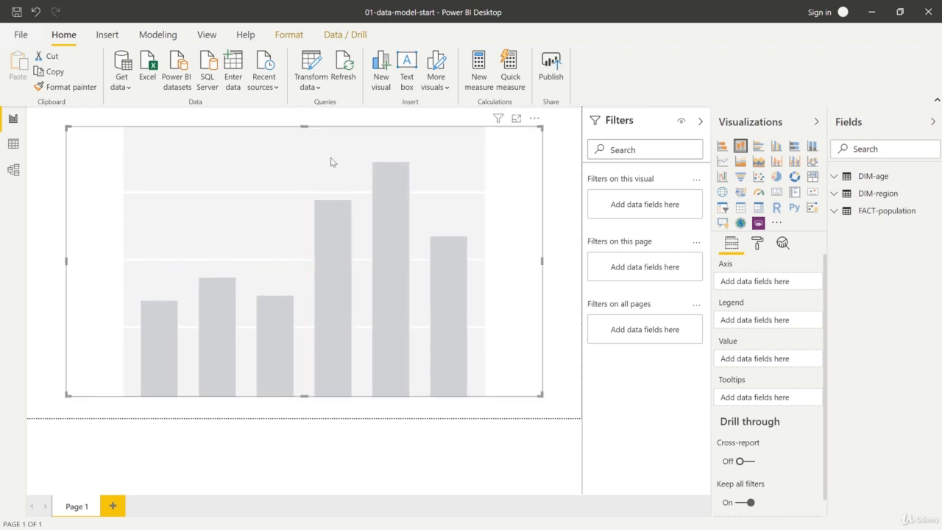
Set FACT-population's Population as the chart's value and Year as its axis
{"action": "left_click", "coordinate": [836, 217]}
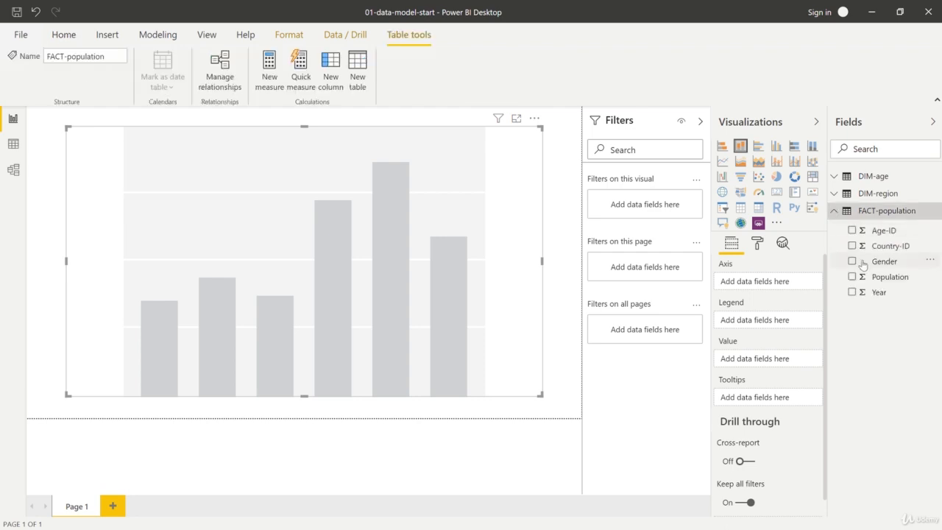
{"action": "left_click_drag", "start_coordinate": [869, 277], "coordinate": [764, 359]}
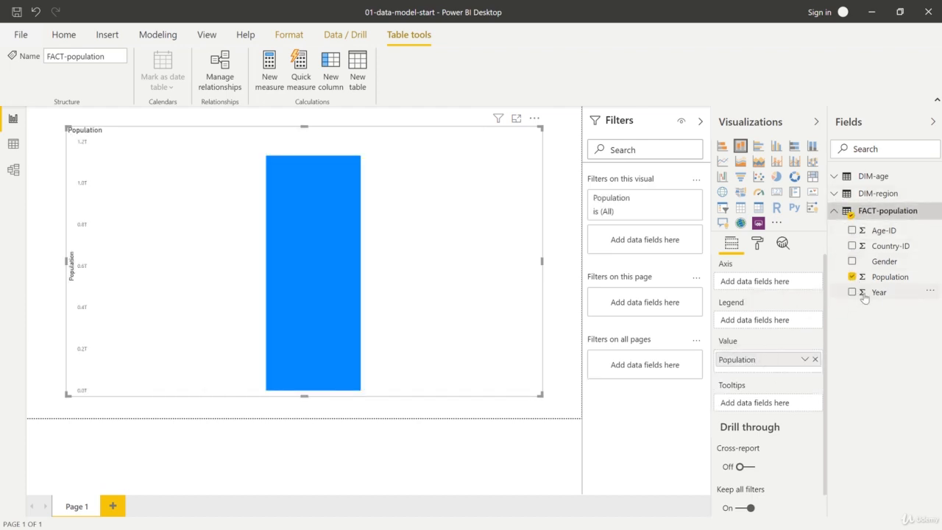
{"action": "left_click_drag", "start_coordinate": [863, 294], "coordinate": [765, 283]}
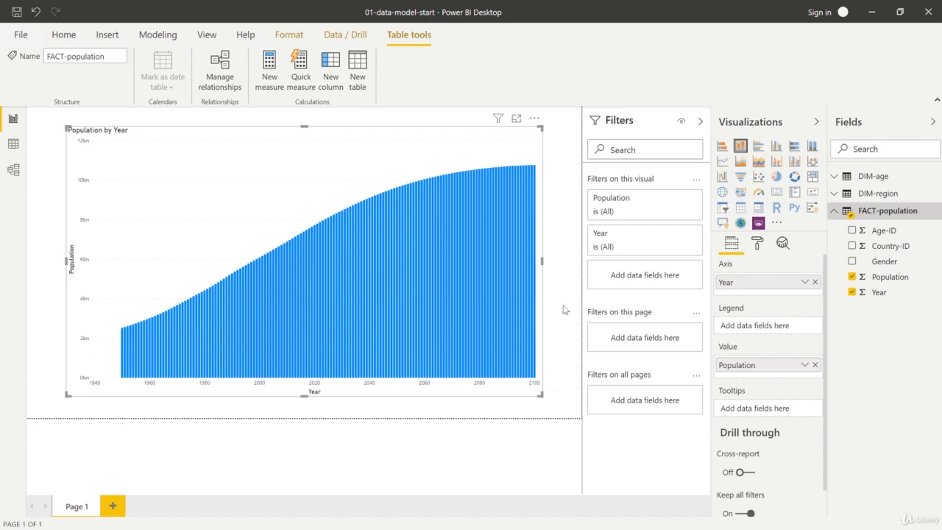
Add Age-Category from DIM-age as the chart's legend
{"action": "left_click", "coordinate": [836, 176]}
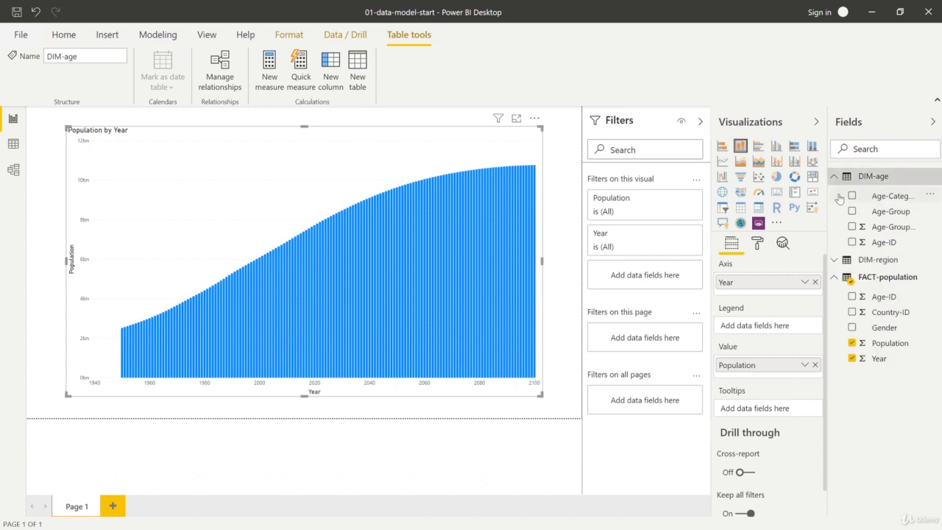
{"action": "left_click_drag", "start_coordinate": [828, 207], "coordinate": [801, 210]}
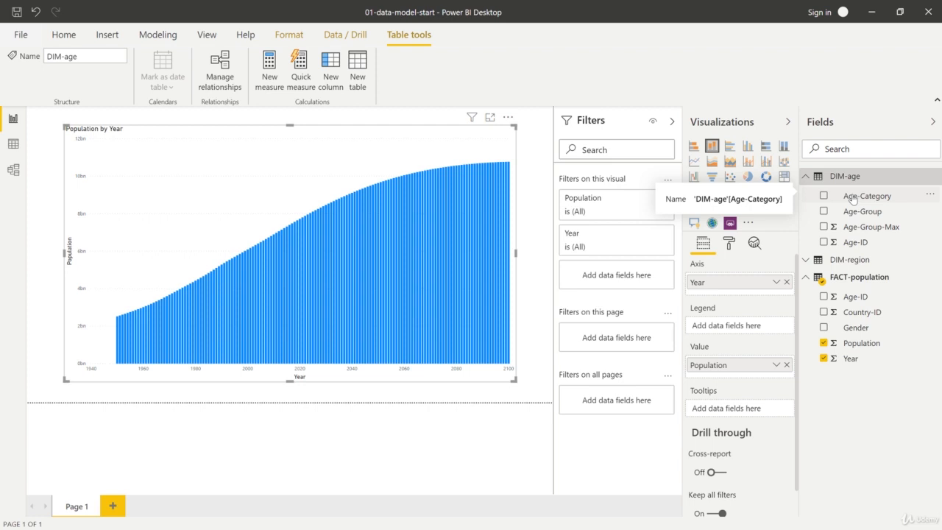
{"action": "left_click_drag", "start_coordinate": [852, 200], "coordinate": [747, 329]}
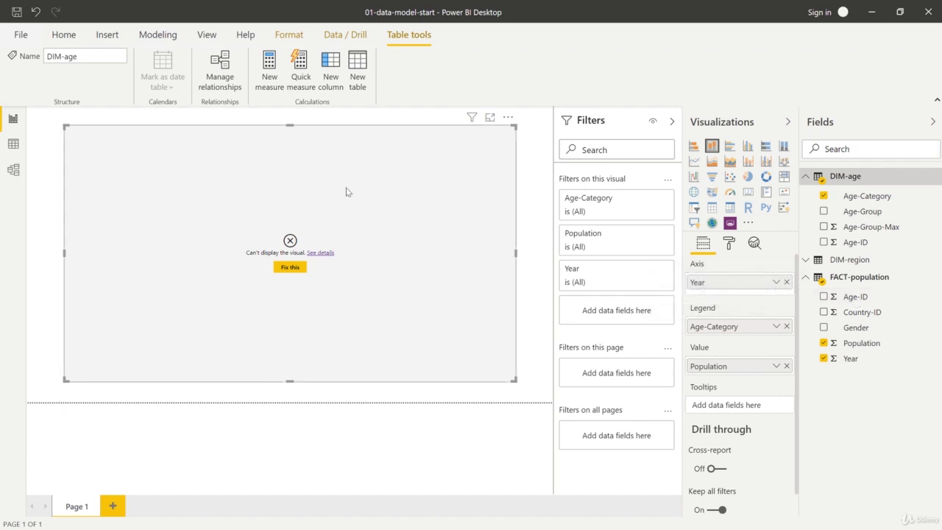
Arrange the model diagram's tables close together in one row, with FACT-population between DIM-region and DIM-age
{"action": "left_click", "coordinate": [14, 175]}
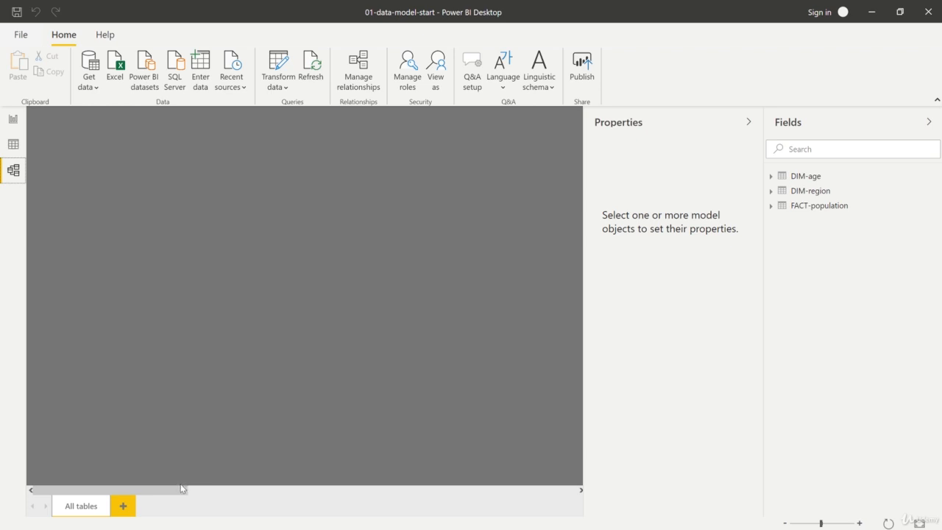
{"action": "left_click_drag", "start_coordinate": [108, 492], "coordinate": [348, 491]}
{"action": "left_click_drag", "start_coordinate": [251, 242], "coordinate": [211, 148]}
{"action": "left_click_drag", "start_coordinate": [307, 495], "coordinate": [420, 486]}
{"action": "left_click_drag", "start_coordinate": [372, 154], "coordinate": [67, 151]}
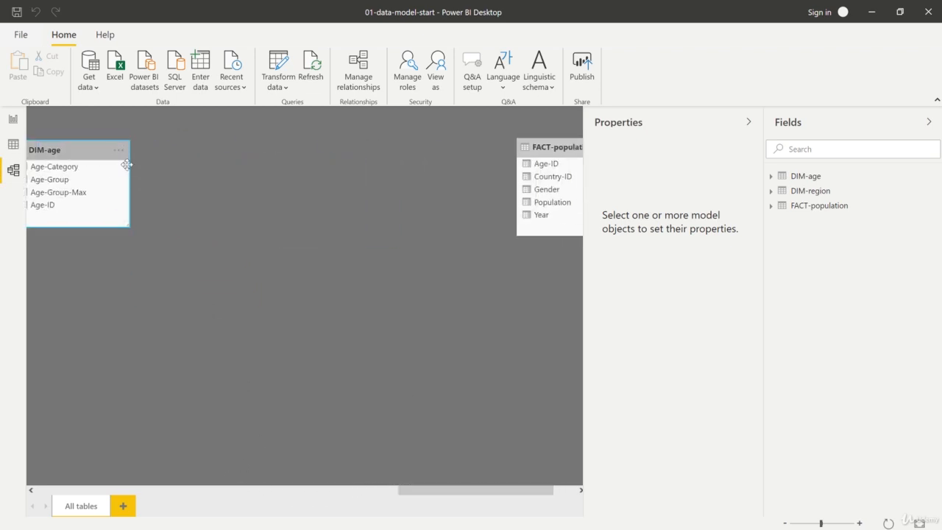
{"action": "left_click_drag", "start_coordinate": [565, 147], "coordinate": [214, 179]}
{"action": "left_click_drag", "start_coordinate": [434, 490], "coordinate": [332, 487]}
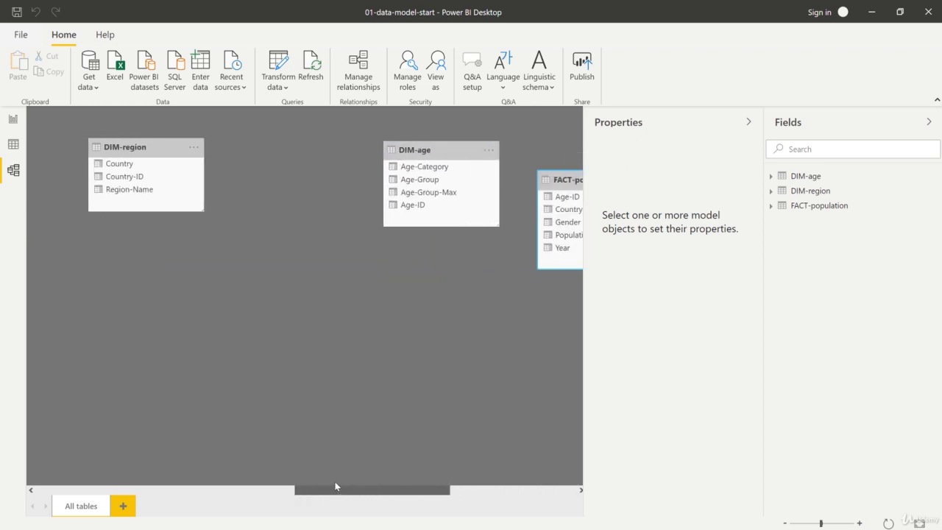
{"action": "left_click_drag", "start_coordinate": [530, 233], "coordinate": [483, 234]}
{"action": "left_click_drag", "start_coordinate": [533, 214], "coordinate": [269, 145]}
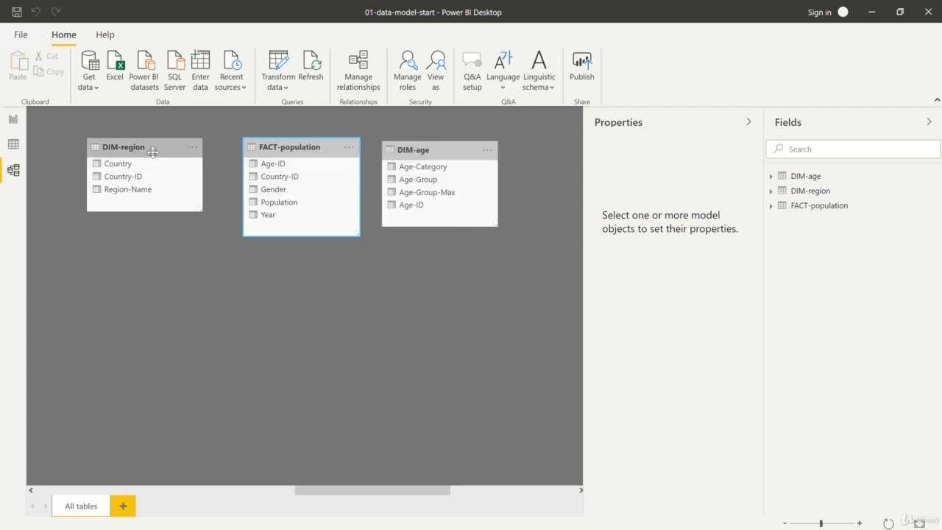
{"action": "left_click_drag", "start_coordinate": [150, 147], "coordinate": [110, 149]}
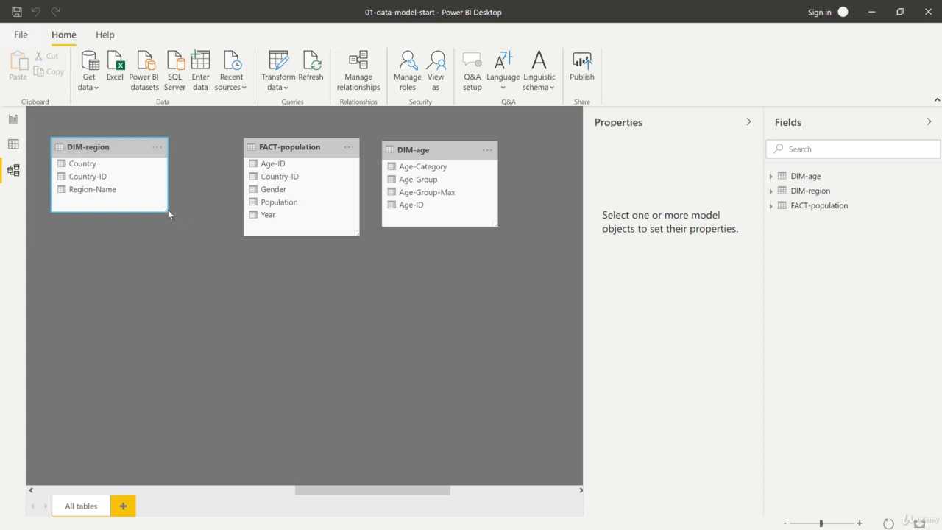
Resize the three table boxes to similar sizes and widen the gap between FACT-population and DIM-age
{"action": "left_click_drag", "start_coordinate": [167, 212], "coordinate": [199, 259]}
{"action": "left_click", "coordinate": [438, 151]}
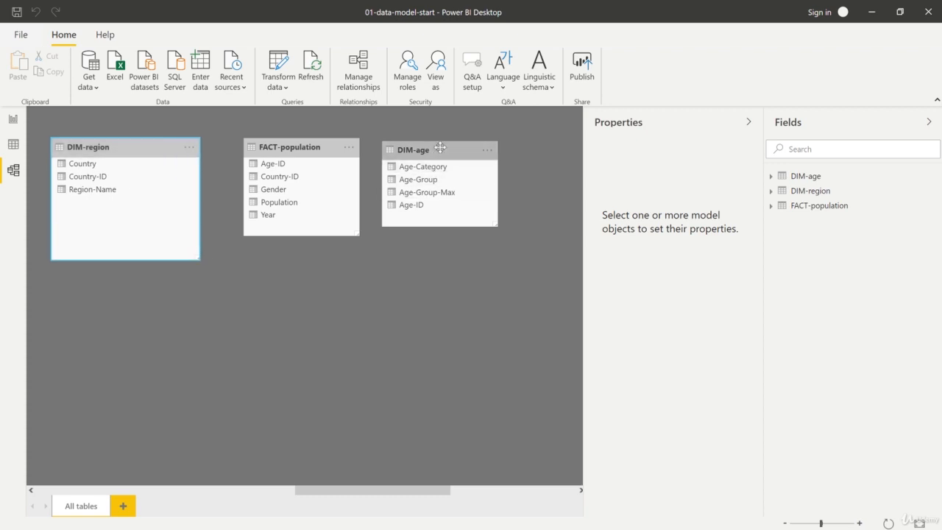
{"action": "left_click_drag", "start_coordinate": [505, 225], "coordinate": [543, 267]}
{"action": "left_click", "coordinate": [337, 241]}
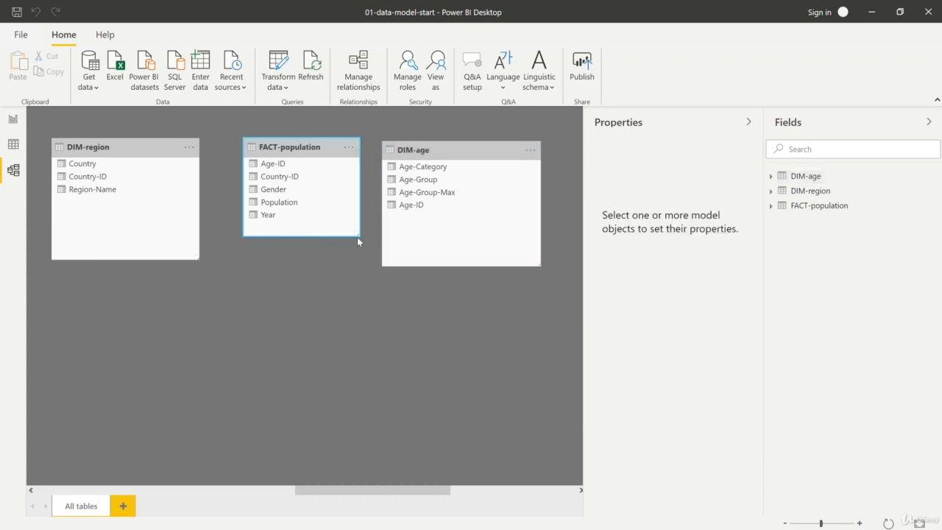
{"action": "left_click_drag", "start_coordinate": [358, 236], "coordinate": [354, 260]}
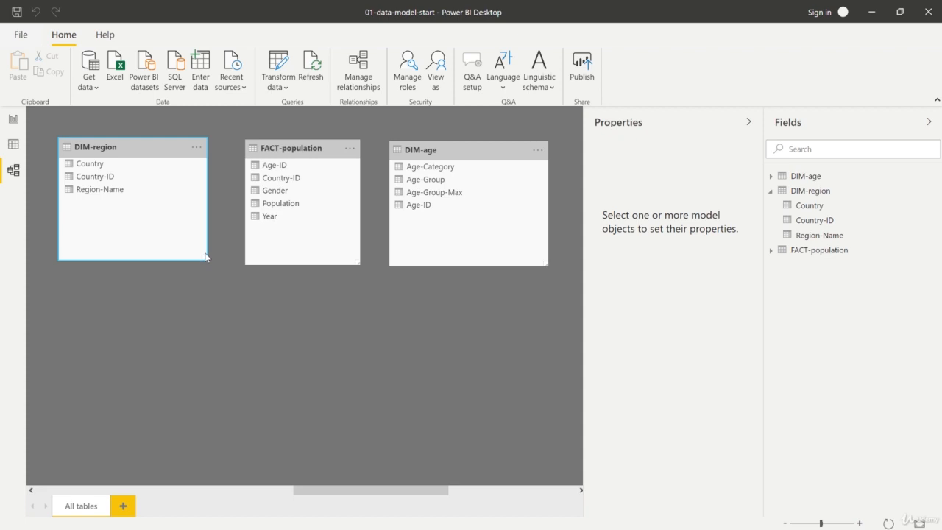
{"action": "left_click_drag", "start_coordinate": [205, 257], "coordinate": [159, 255]}
{"action": "left_click_drag", "start_coordinate": [542, 263], "coordinate": [500, 263]}
{"action": "left_click_drag", "start_coordinate": [450, 151], "coordinate": [498, 146]}
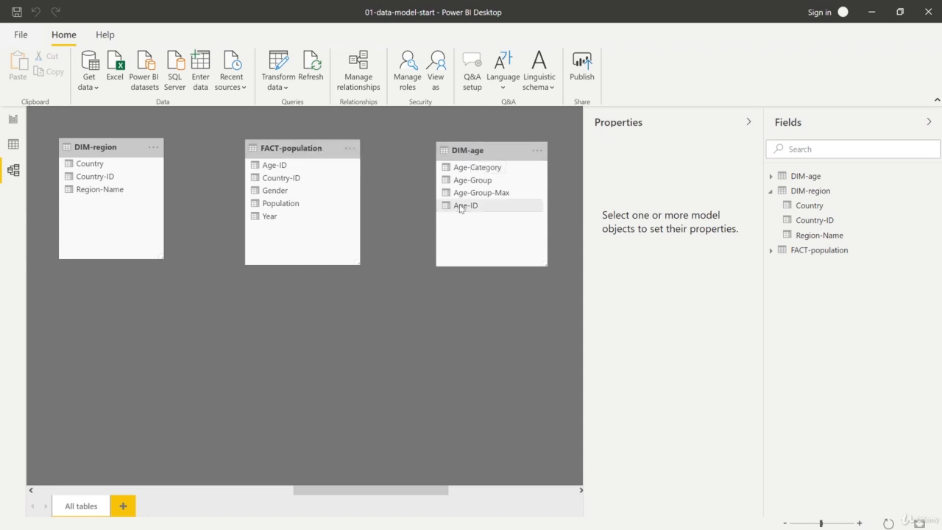
Try relating DIM-age's Age-ID to FACT-population's Population, offset the DIM-age box slightly, and check the report chart
{"action": "left_click_drag", "start_coordinate": [460, 209], "coordinate": [456, 204]}
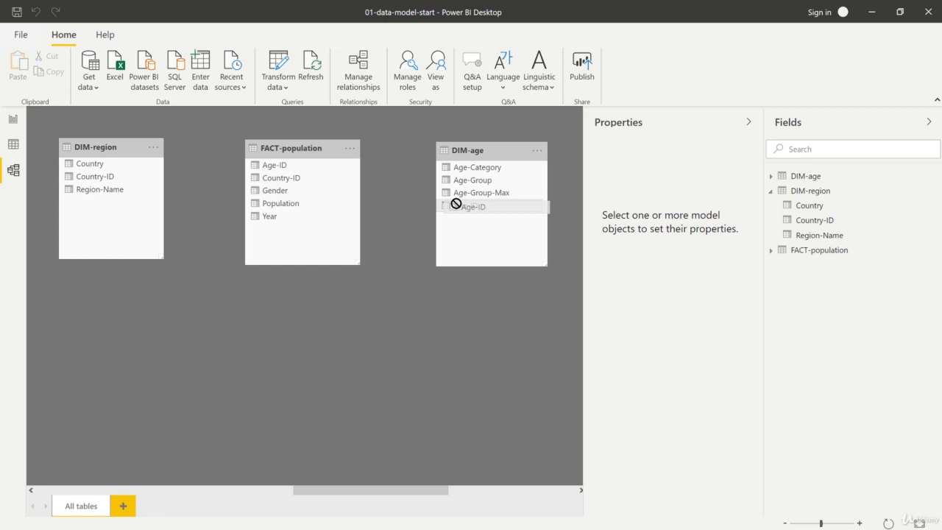
{"action": "left_click_drag", "start_coordinate": [456, 203], "coordinate": [279, 204]}
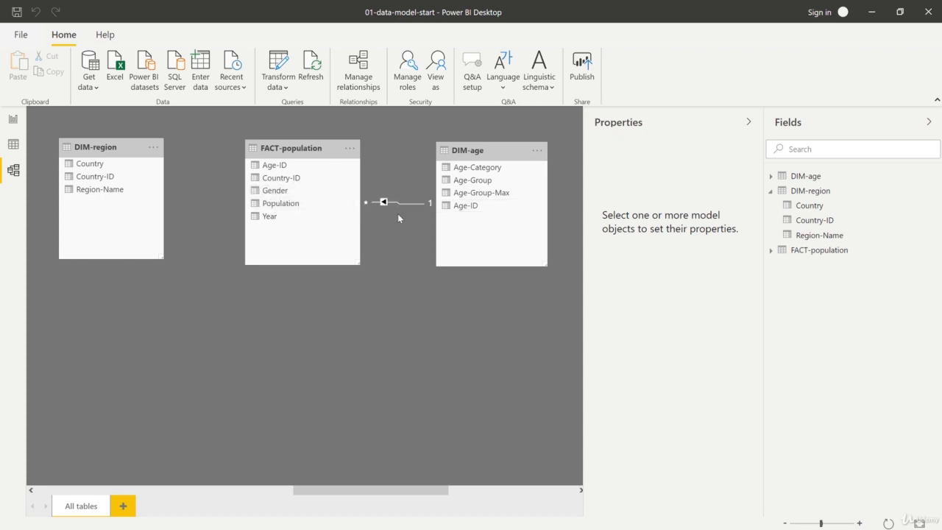
{"action": "left_click_drag", "start_coordinate": [503, 155], "coordinate": [516, 173]}
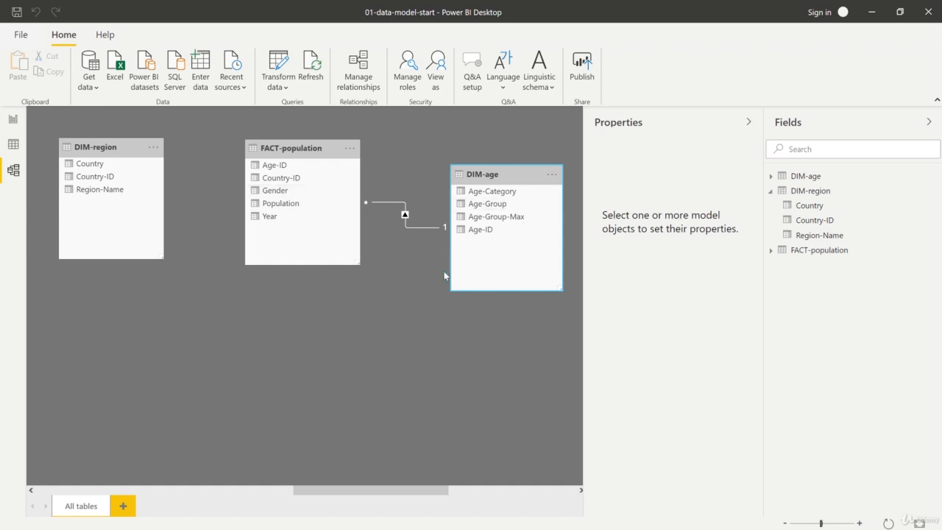
{"action": "left_click", "coordinate": [14, 119]}
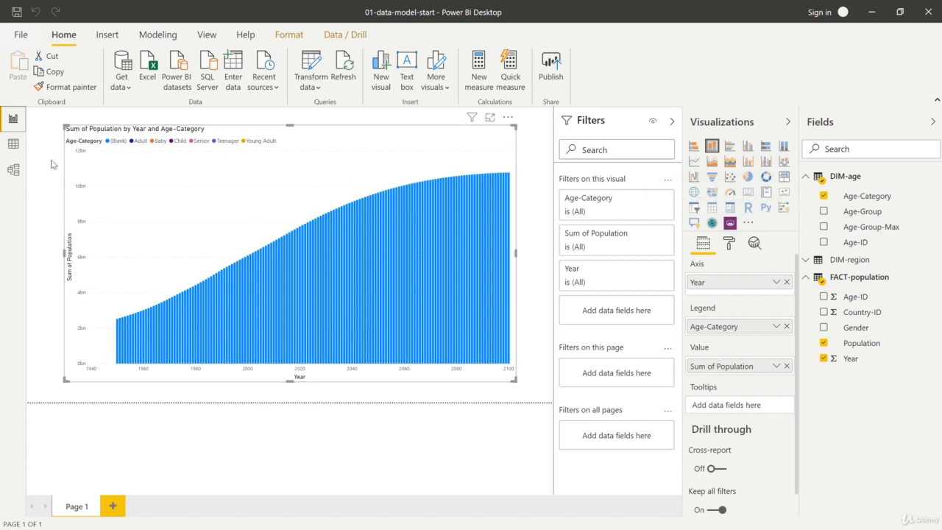
Delete the relationship between DIM-age's Age-ID and FACT-population's Population
{"action": "left_click", "coordinate": [14, 172]}
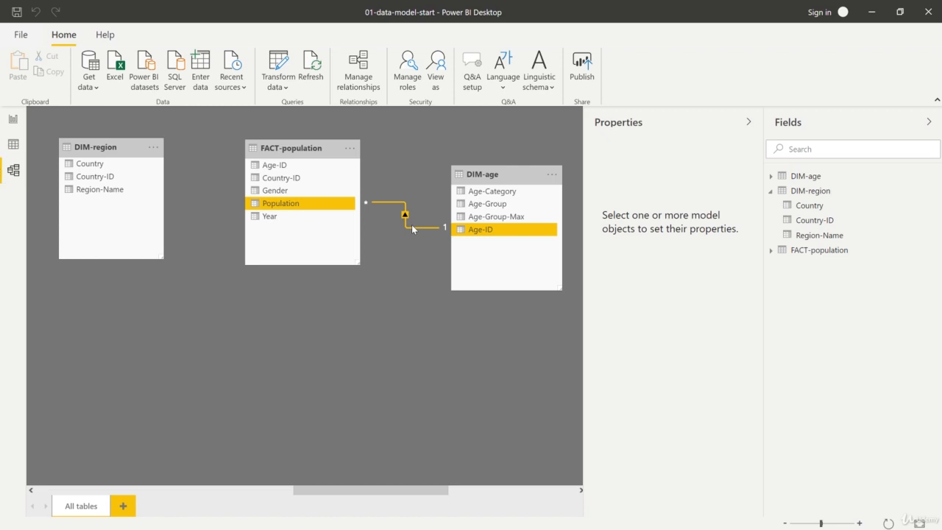
{"action": "right_click", "coordinate": [413, 227]}
{"action": "left_click", "coordinate": [420, 232]}
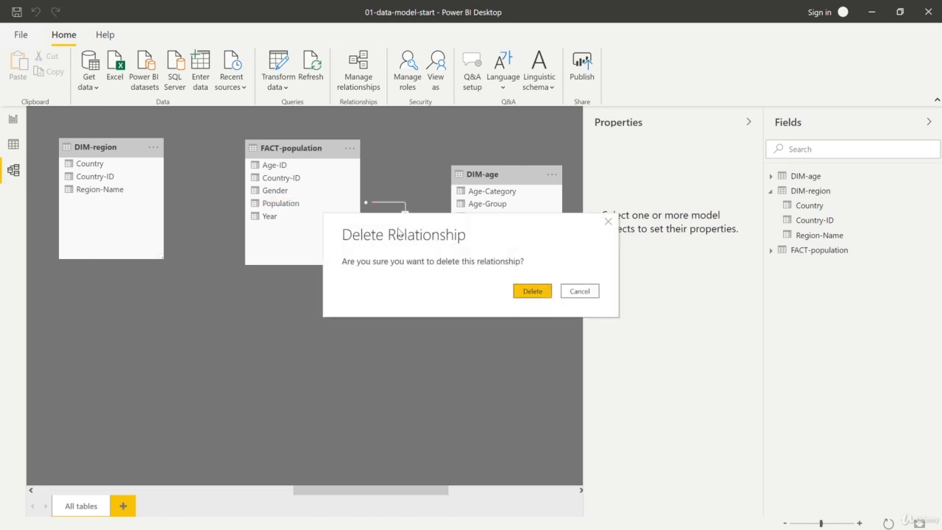
{"action": "left_click", "coordinate": [533, 292]}
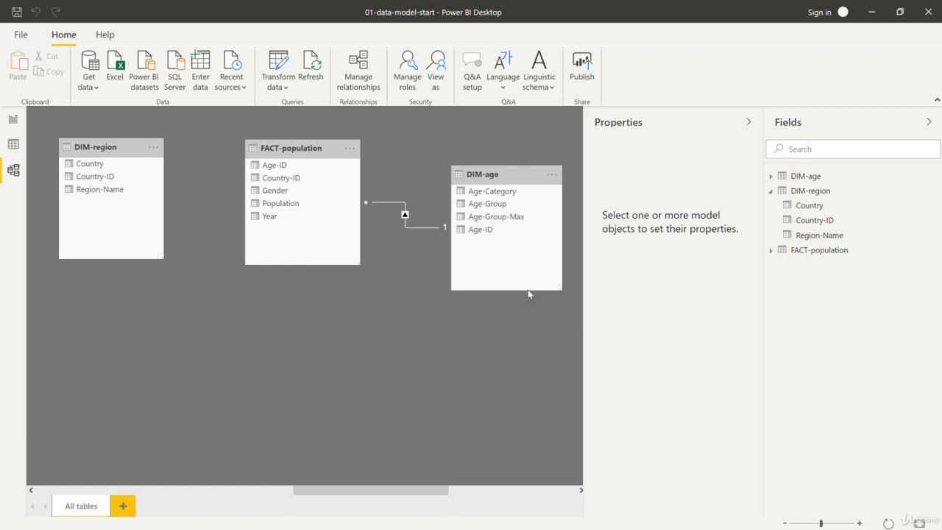
Relate Age-ID in DIM-age to Age-ID in FACT-population and check the age categories in the report chart
{"action": "left_click_drag", "start_coordinate": [478, 231], "coordinate": [273, 162]}
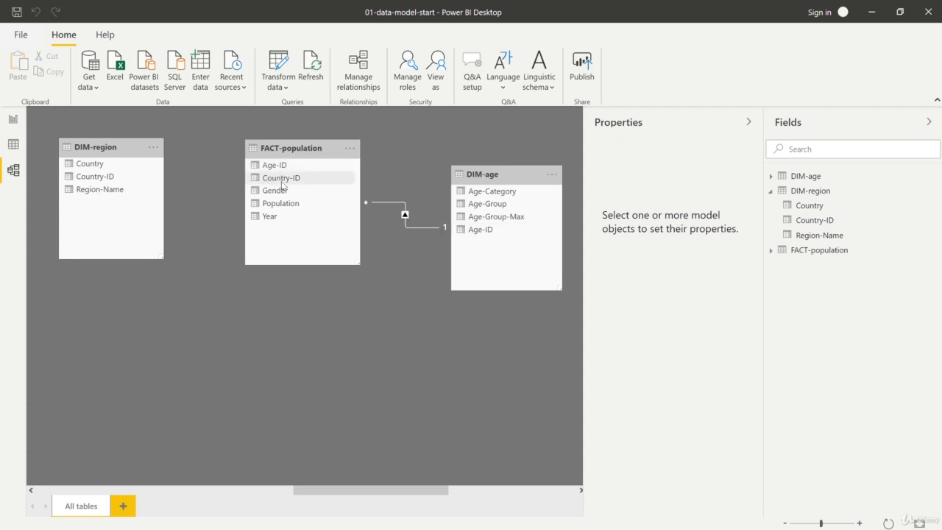
{"action": "left_click", "coordinate": [14, 119]}
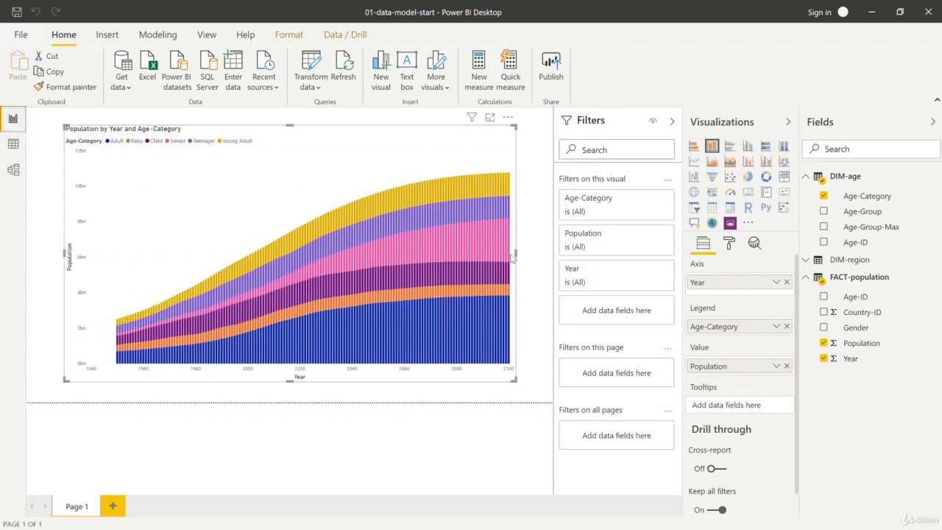
{"action": "mouse_move", "coordinate": [499, 228]}
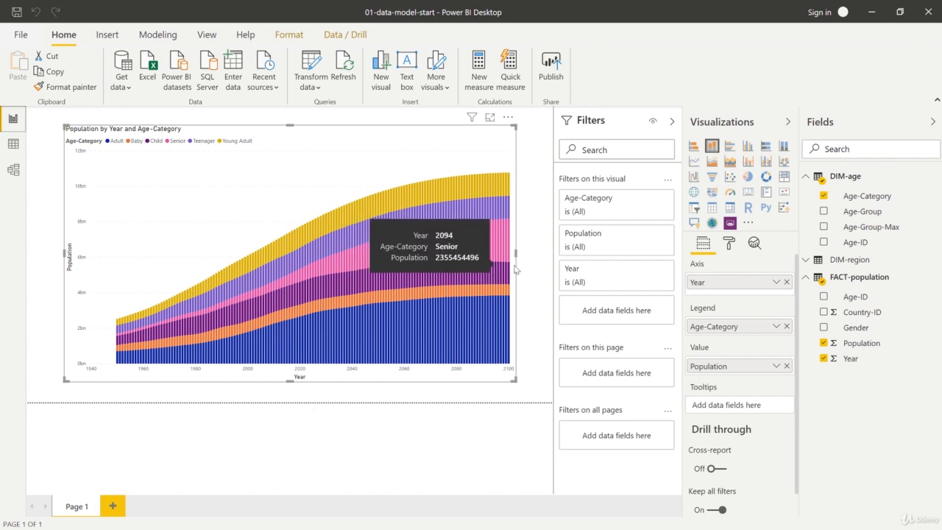
Replace the chart's legend field with Region-Name from DIM-region
{"action": "left_click", "coordinate": [807, 262]}
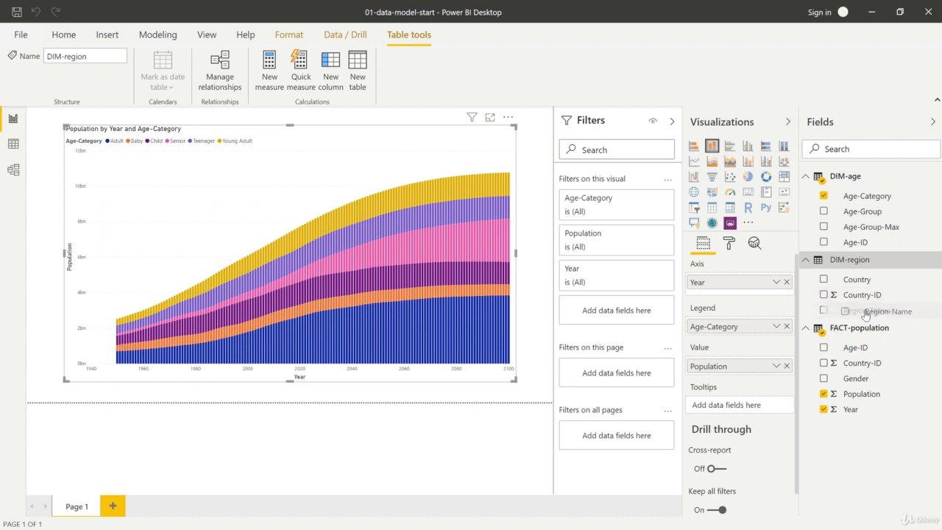
{"action": "left_click_drag", "start_coordinate": [855, 313], "coordinate": [733, 332]}
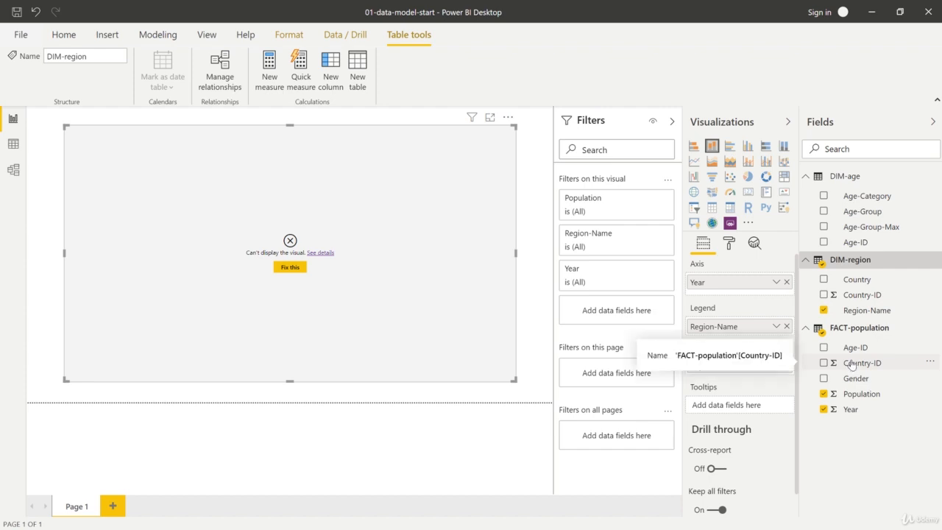
Relate DIM-region's Country-ID to FACT-population's Country-ID, move the DIM-region box slightly lower, and check the regions in the report chart
{"action": "left_click", "coordinate": [22, 172]}
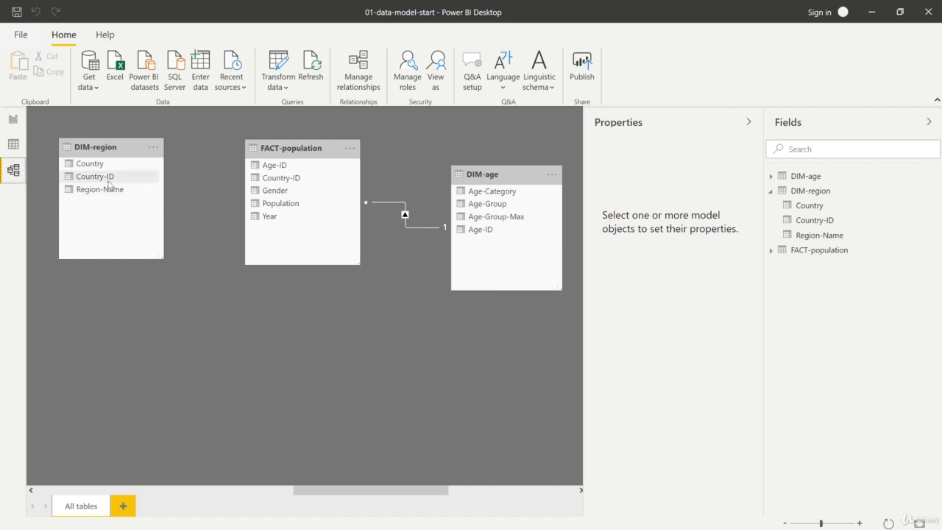
{"action": "left_click_drag", "start_coordinate": [112, 181], "coordinate": [277, 179]}
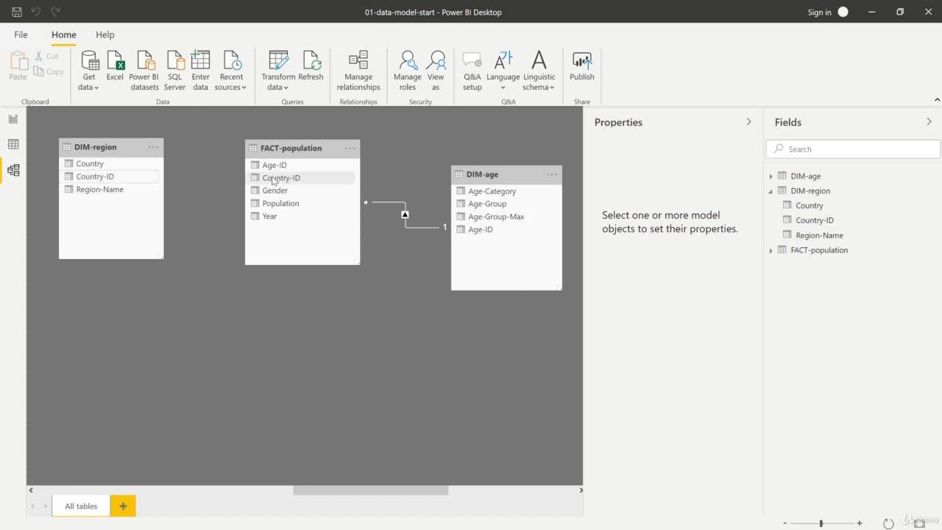
{"action": "left_click_drag", "start_coordinate": [125, 147], "coordinate": [111, 183]}
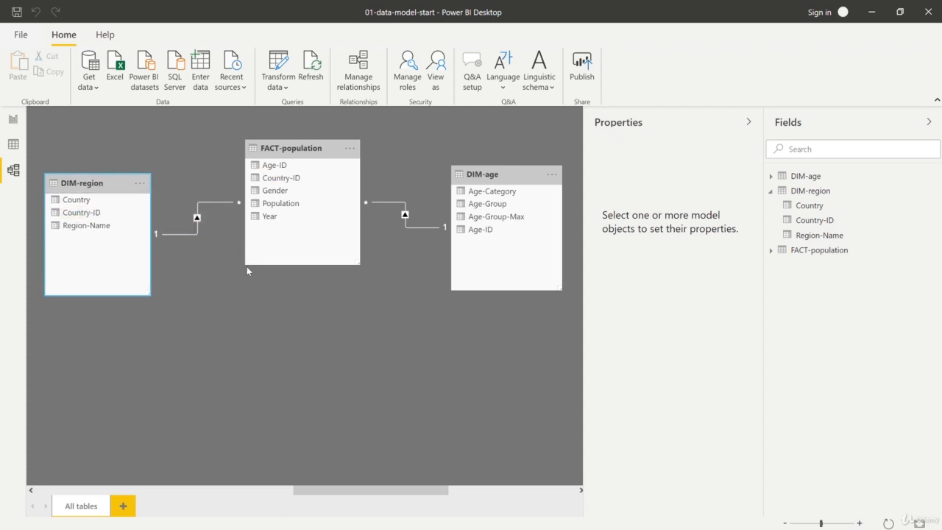
{"action": "left_click", "coordinate": [12, 120]}
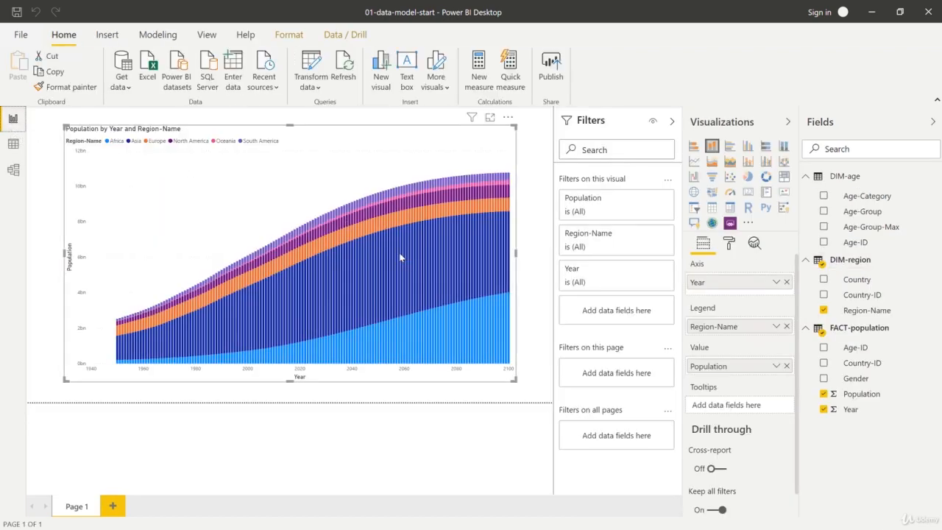
{"action": "mouse_move", "coordinate": [471, 240]}
Open the list of the model's relationships to review the linked table columns
{"action": "left_click", "coordinate": [15, 171]}
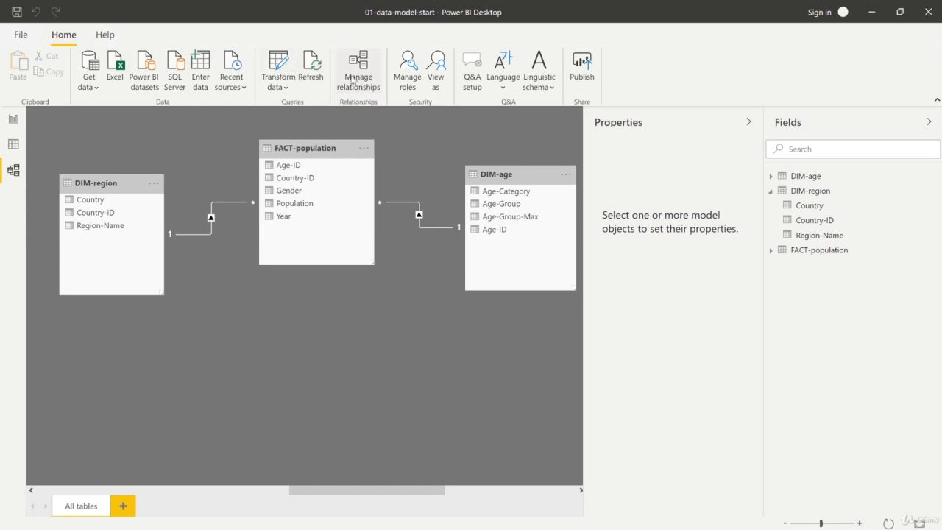
{"action": "left_click", "coordinate": [353, 80]}
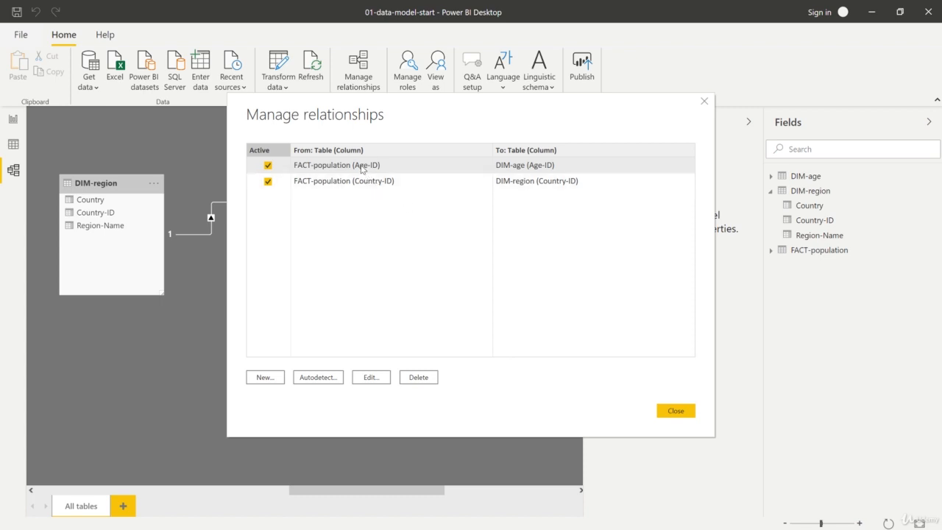
Try to create a new relationship between FACT-population and DIM-age, then discard it
{"action": "left_click", "coordinate": [511, 168]}
{"action": "left_click", "coordinate": [271, 379]}
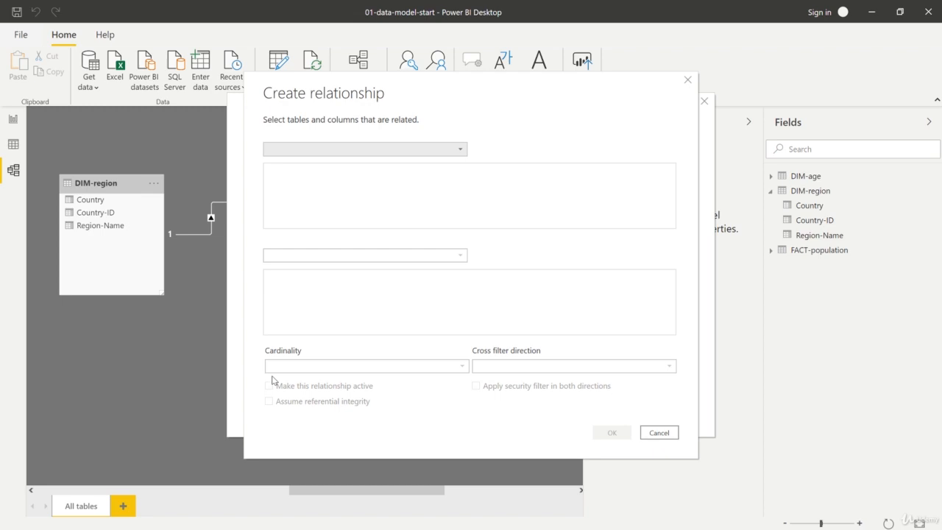
{"action": "left_click", "coordinate": [439, 152]}
{"action": "left_click", "coordinate": [439, 151]}
{"action": "left_click", "coordinate": [404, 150]}
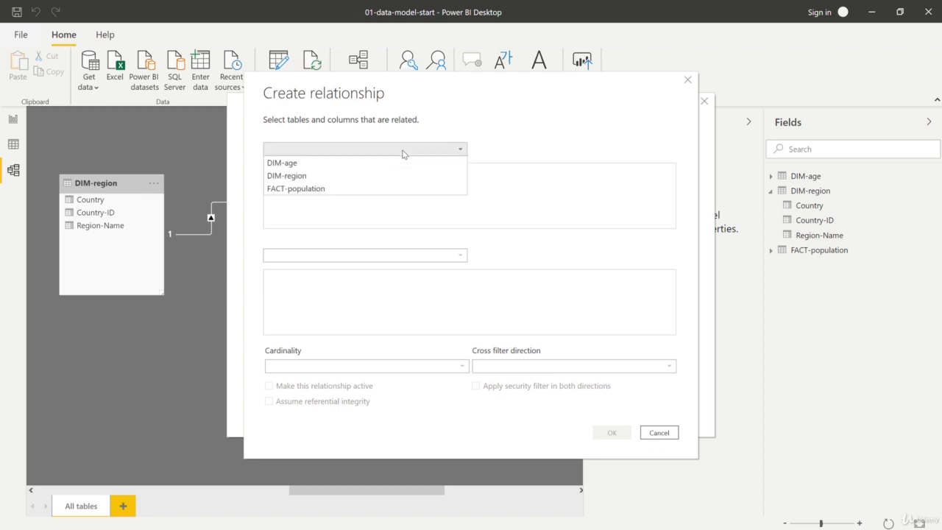
{"action": "left_click", "coordinate": [307, 187]}
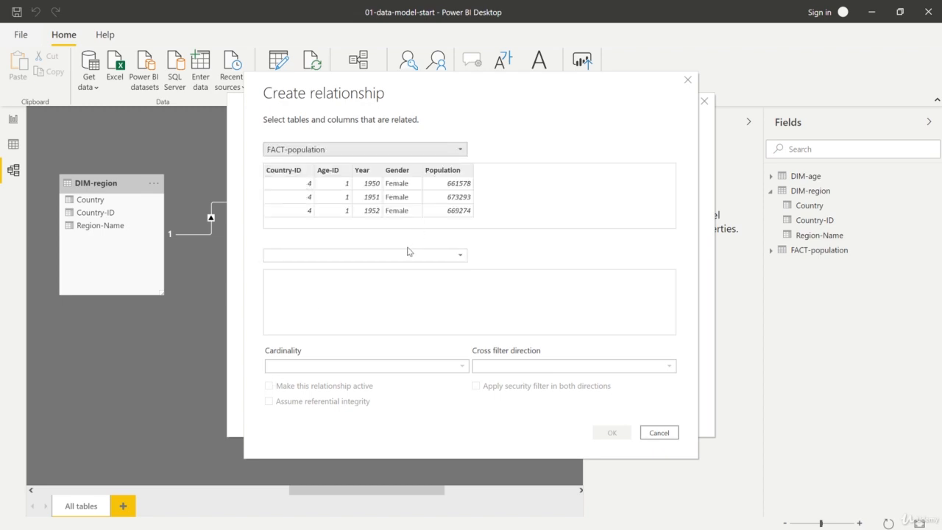
{"action": "left_click", "coordinate": [366, 255]}
{"action": "left_click", "coordinate": [329, 265]}
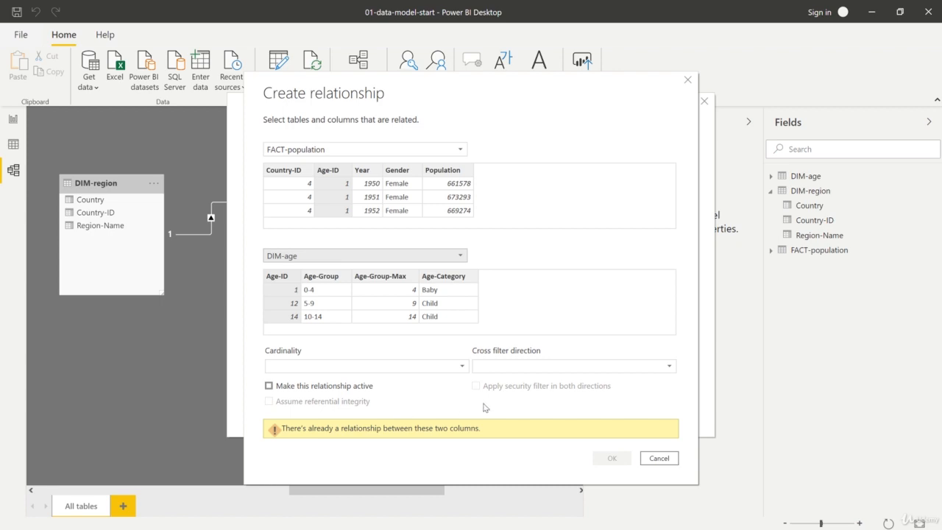
{"action": "left_click", "coordinate": [686, 81]}
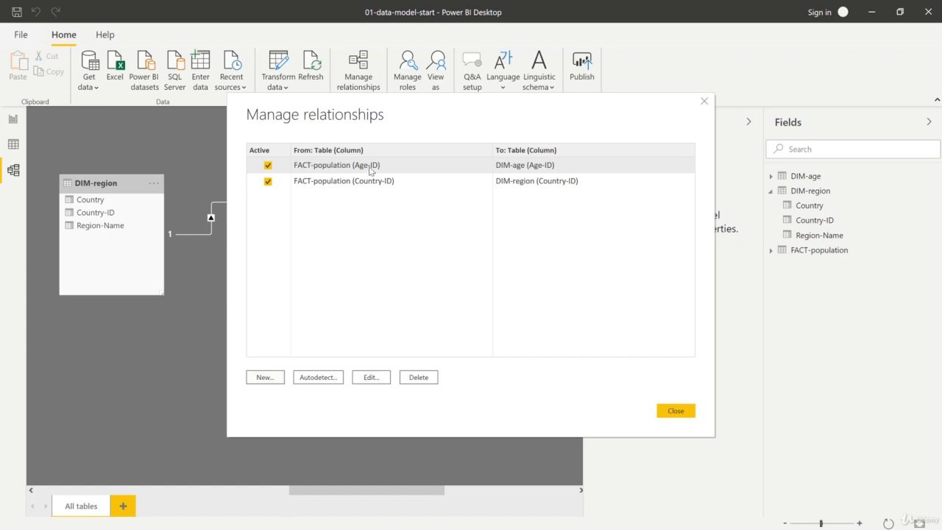
Open the relationship between FACT-population and DIM-age for editing to examine its linked columns, cardinality and cross filter direction
{"action": "left_click", "coordinate": [371, 377]}
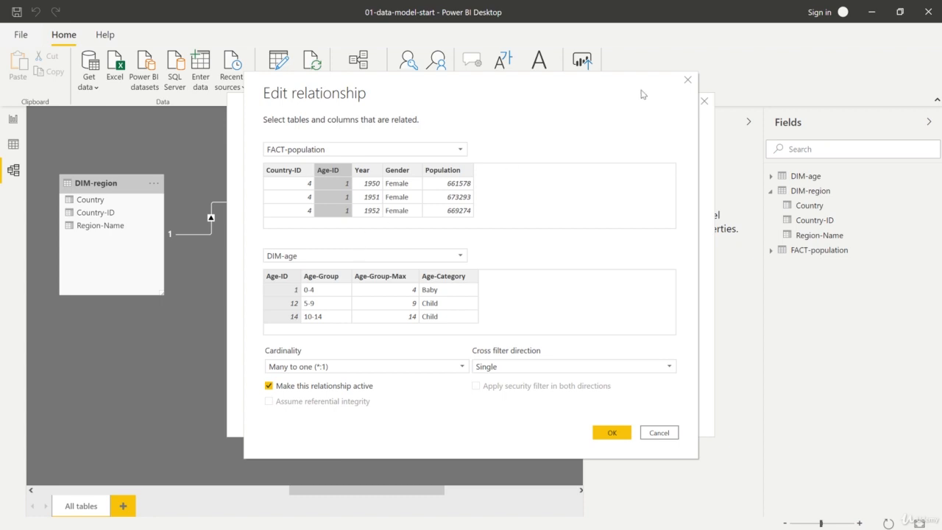
{"action": "left_click", "coordinate": [688, 79]}
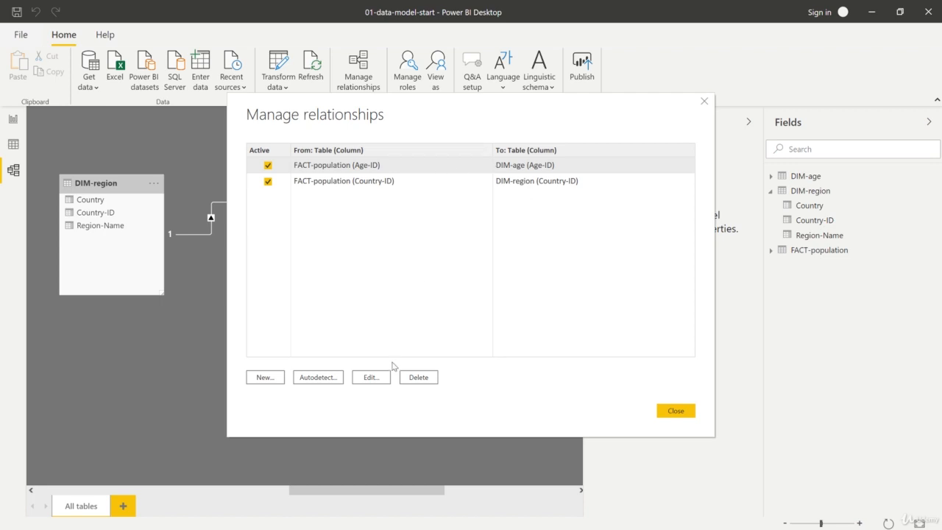
{"action": "left_click", "coordinate": [373, 379]}
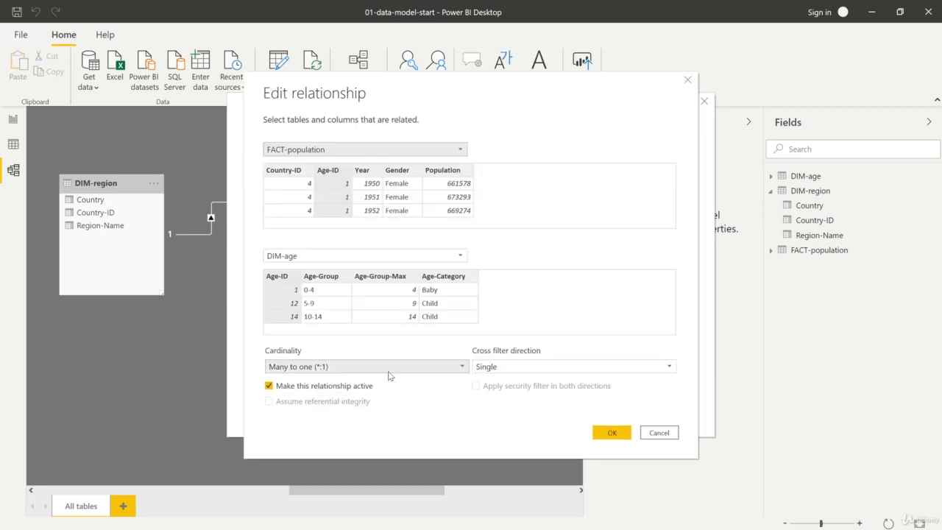